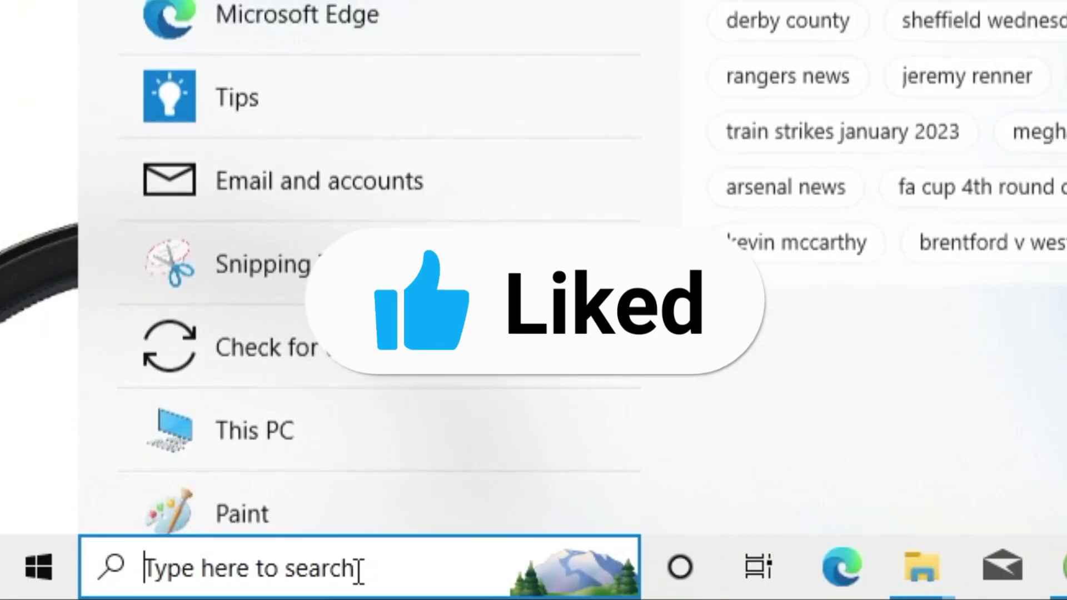
Search Windows for "roblox", open Roblox Player's file location, bring up the shortcut's options and close the folder.
{"action": "type", "text": "roblox"}
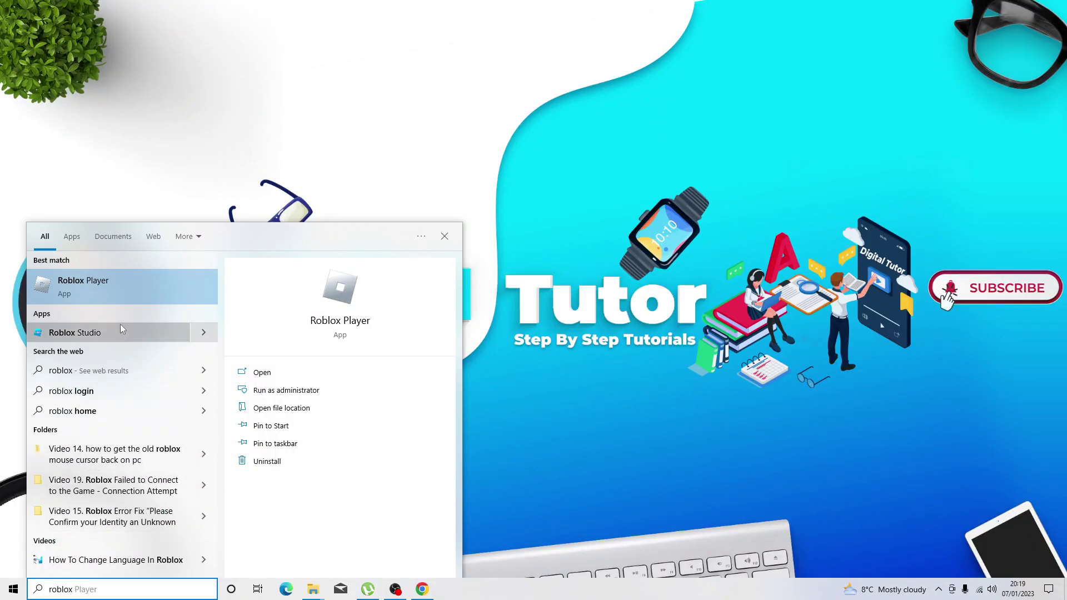
{"action": "right_click", "coordinate": [127, 298]}
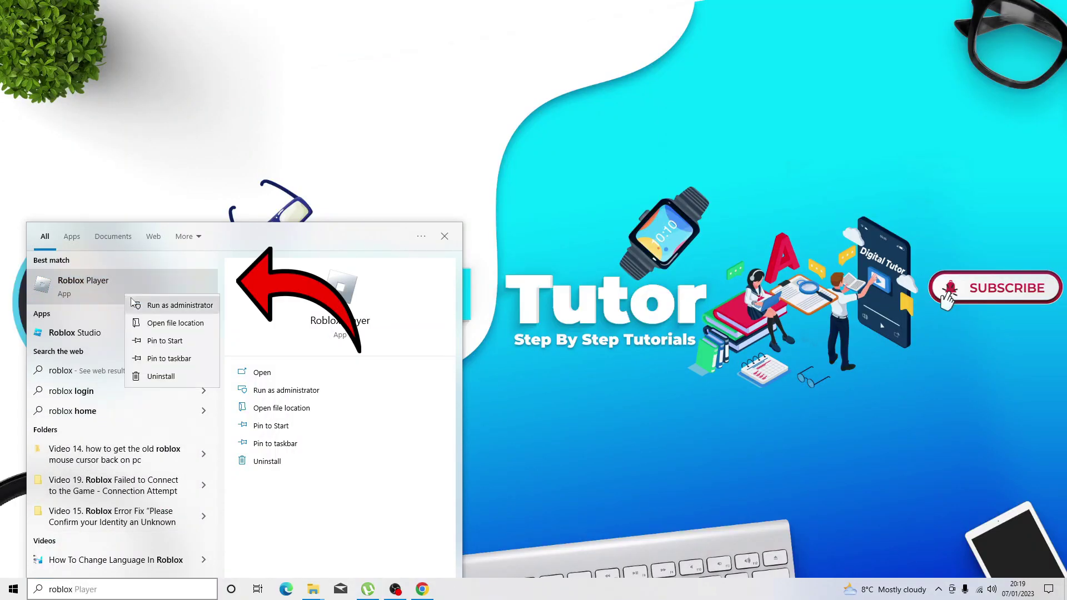
{"action": "left_click", "coordinate": [194, 329]}
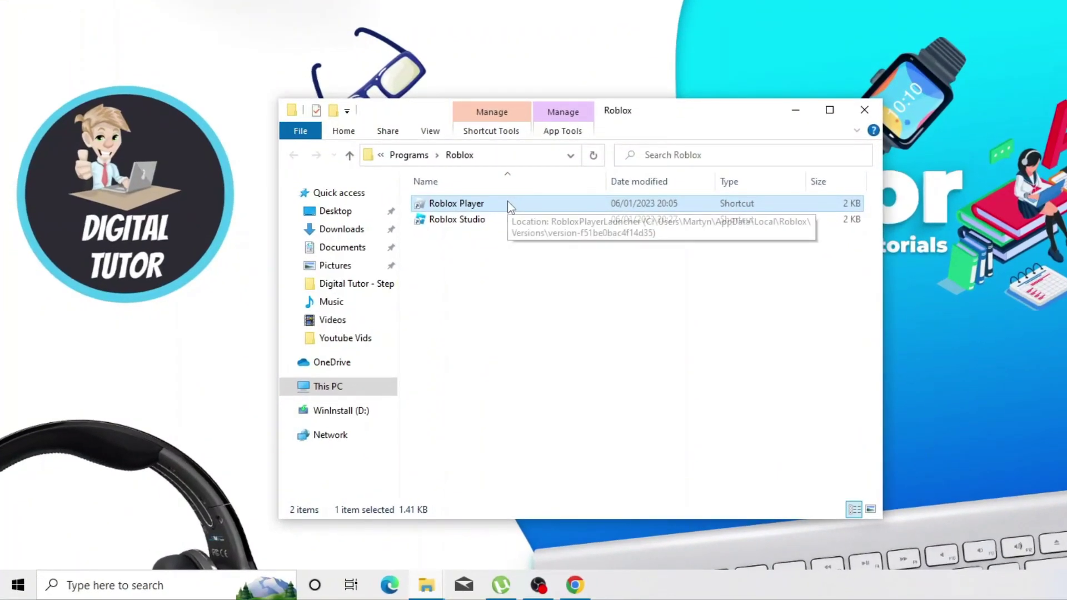
{"action": "right_click", "coordinate": [510, 206]}
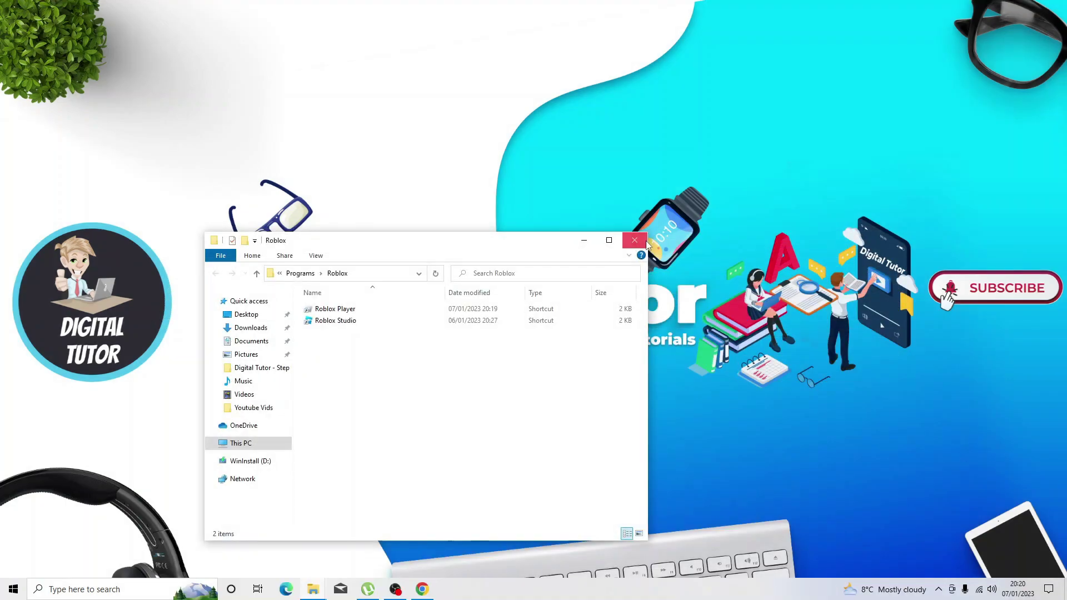
{"action": "left_click", "coordinate": [644, 243]}
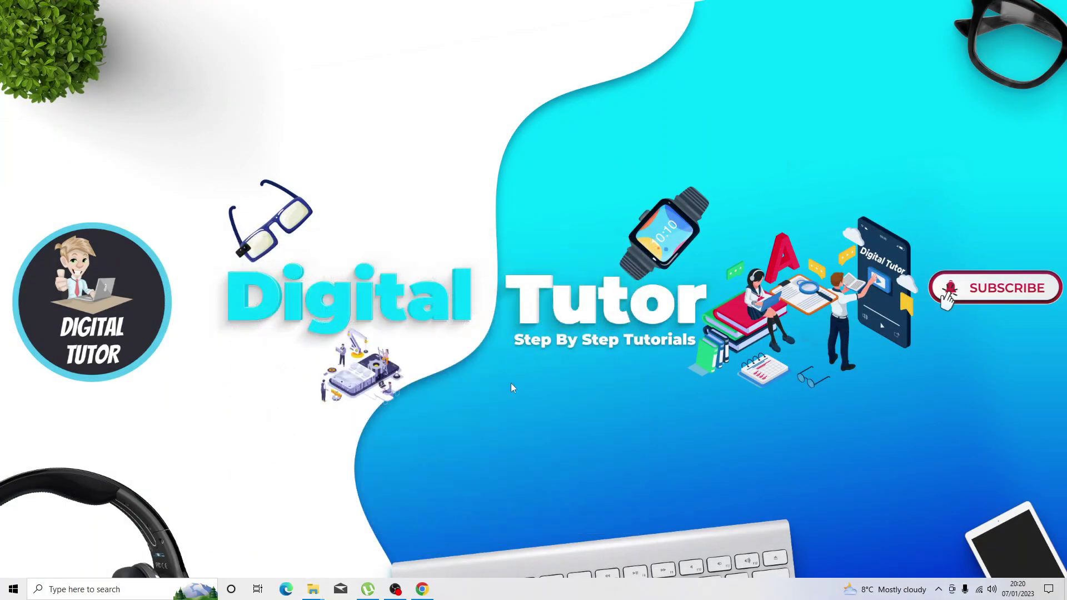
Switch to Chrome and open the Privacy page of the Roblox account settings.
{"action": "left_click", "coordinate": [423, 589]}
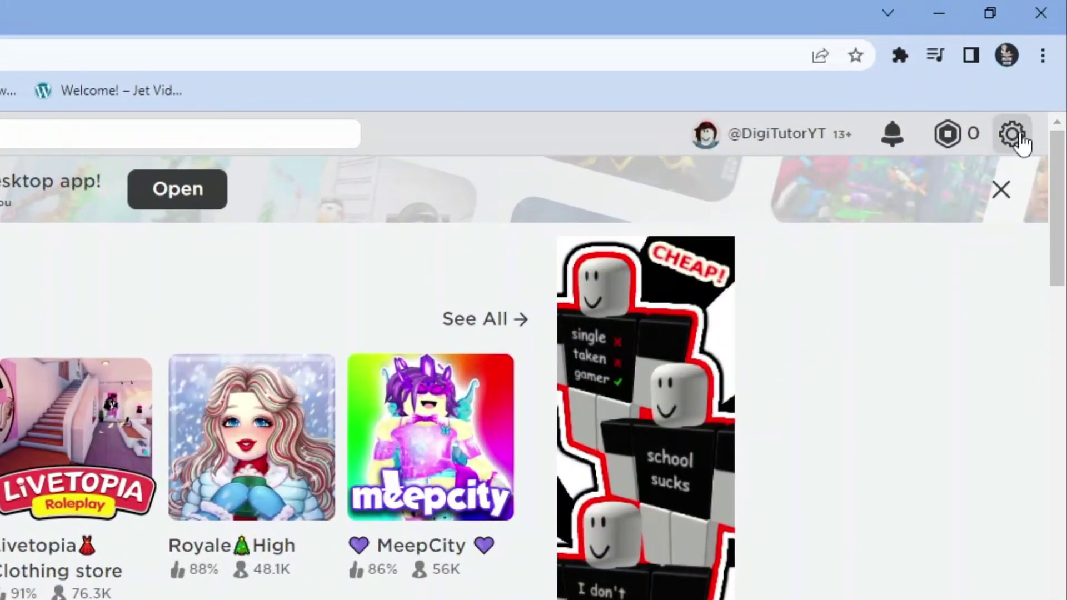
{"action": "left_click", "coordinate": [1021, 142]}
{"action": "left_click", "coordinate": [982, 191]}
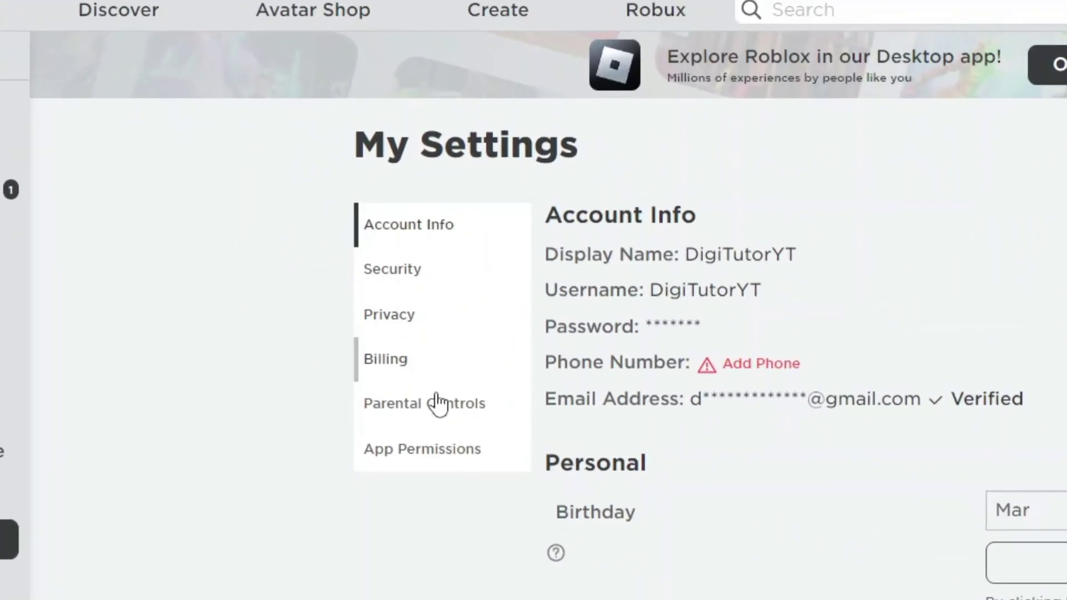
{"action": "left_click", "coordinate": [417, 325]}
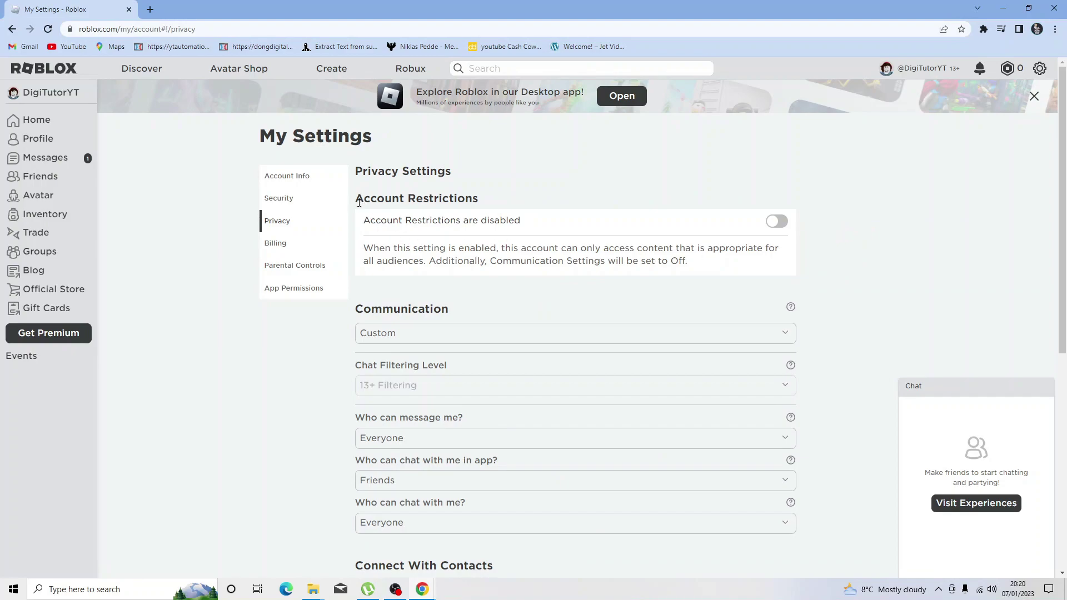
Examine the Account Restrictions and Communication settings, including the choices for who can message the account.
{"action": "left_click_drag", "start_coordinate": [359, 200], "coordinate": [484, 200]}
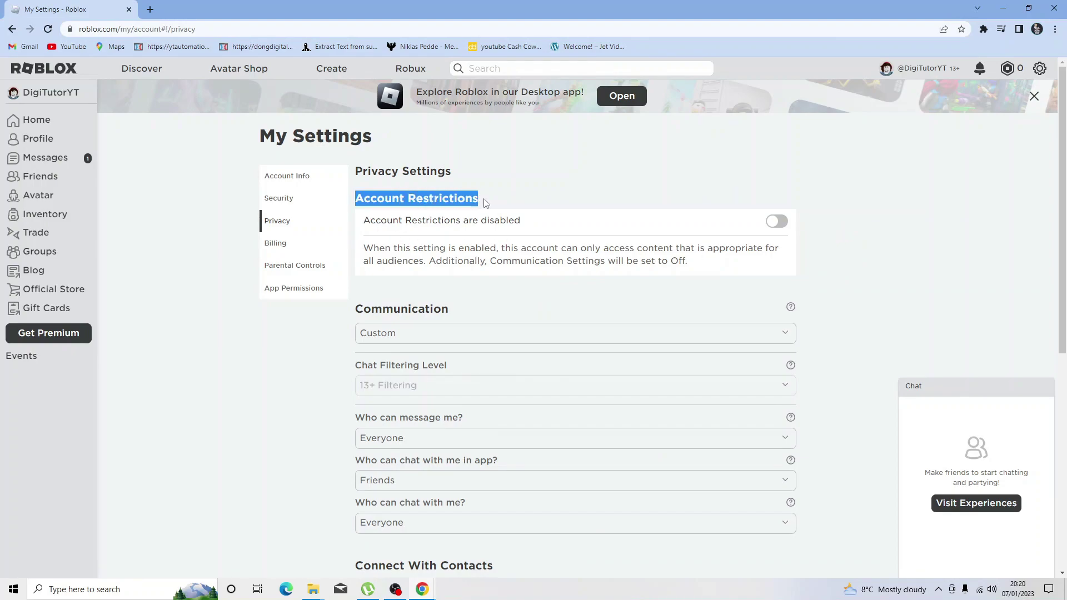
{"action": "left_click", "coordinate": [748, 199]}
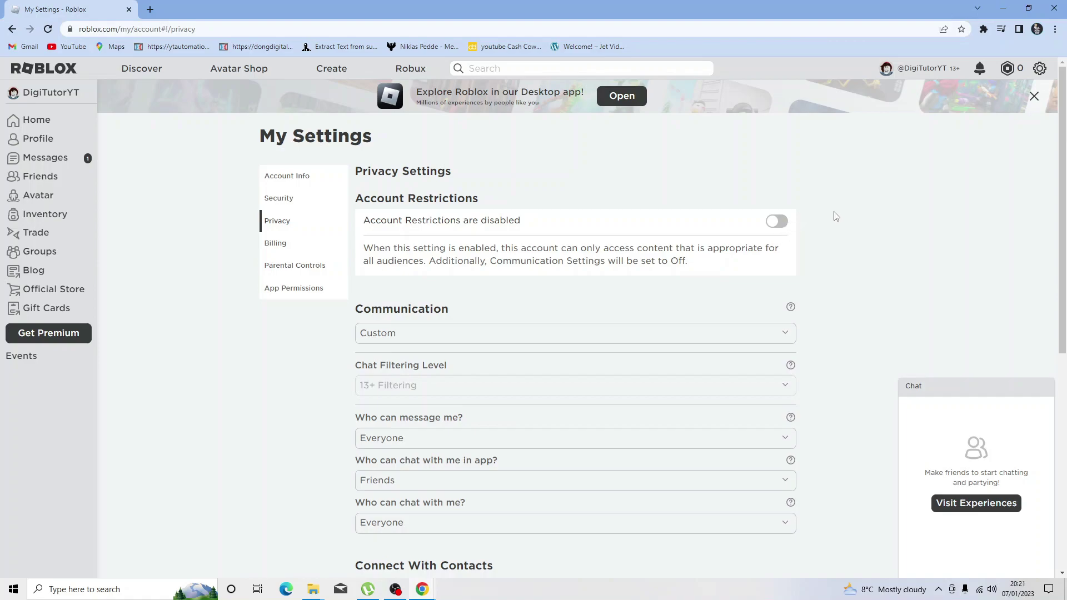
{"action": "scroll", "coordinate": [837, 217], "scroll_direction": "down", "scroll_amount": 4}
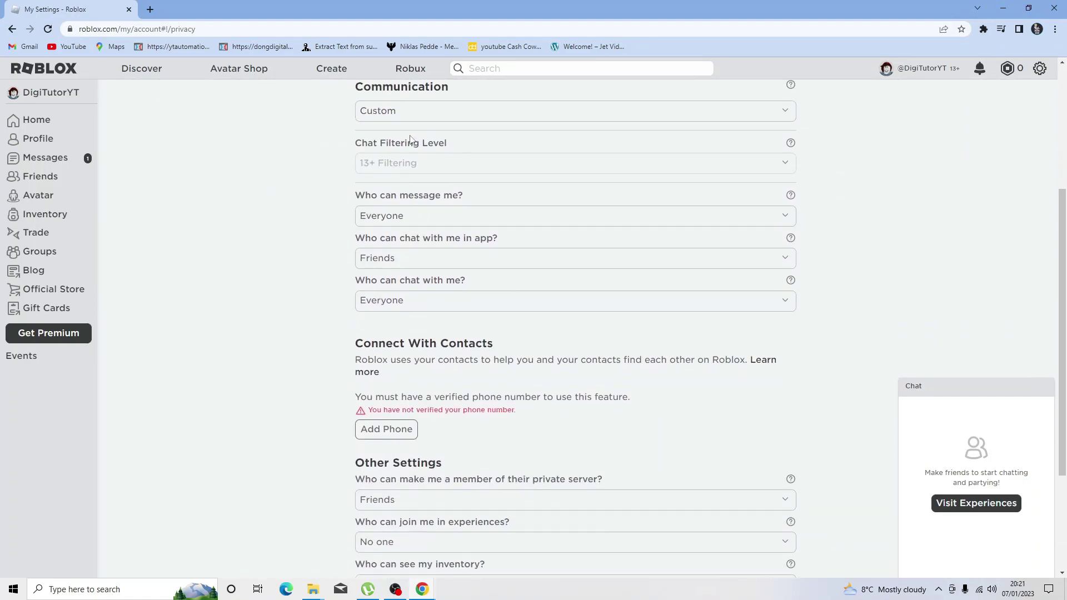
{"action": "scroll", "coordinate": [350, 219], "scroll_direction": "up", "scroll_amount": 3}
{"action": "left_click_drag", "start_coordinate": [357, 254], "coordinate": [475, 257]}
{"action": "left_click", "coordinate": [538, 253]}
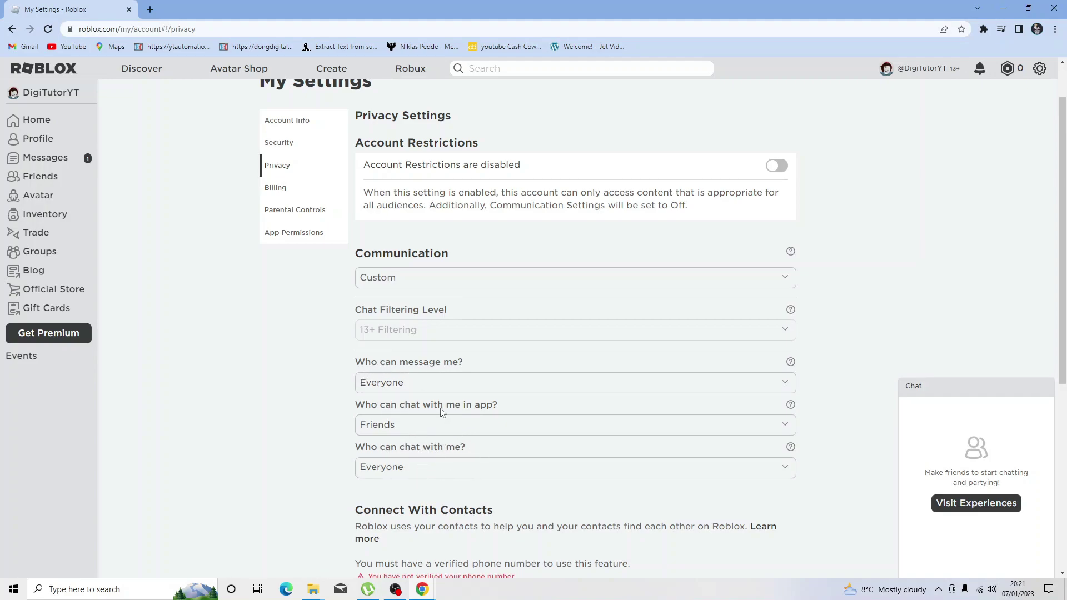
{"action": "left_click", "coordinate": [454, 393]}
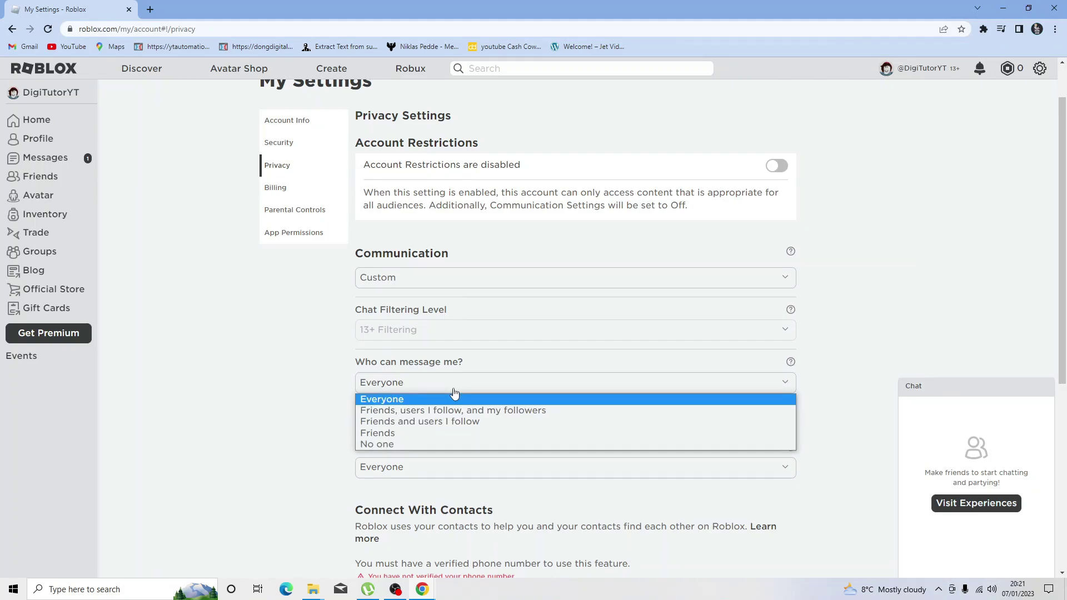
{"action": "left_click", "coordinate": [454, 393]}
{"action": "left_click", "coordinate": [904, 334]}
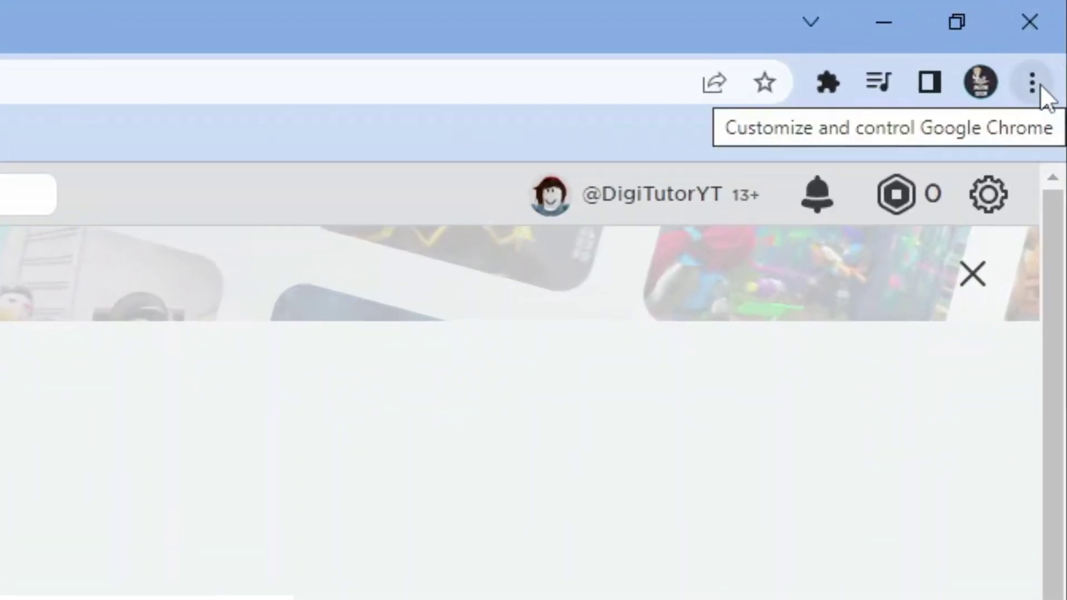
Open Chrome's settings and view the Security page under Privacy and security.
{"action": "left_click", "coordinate": [1040, 85]}
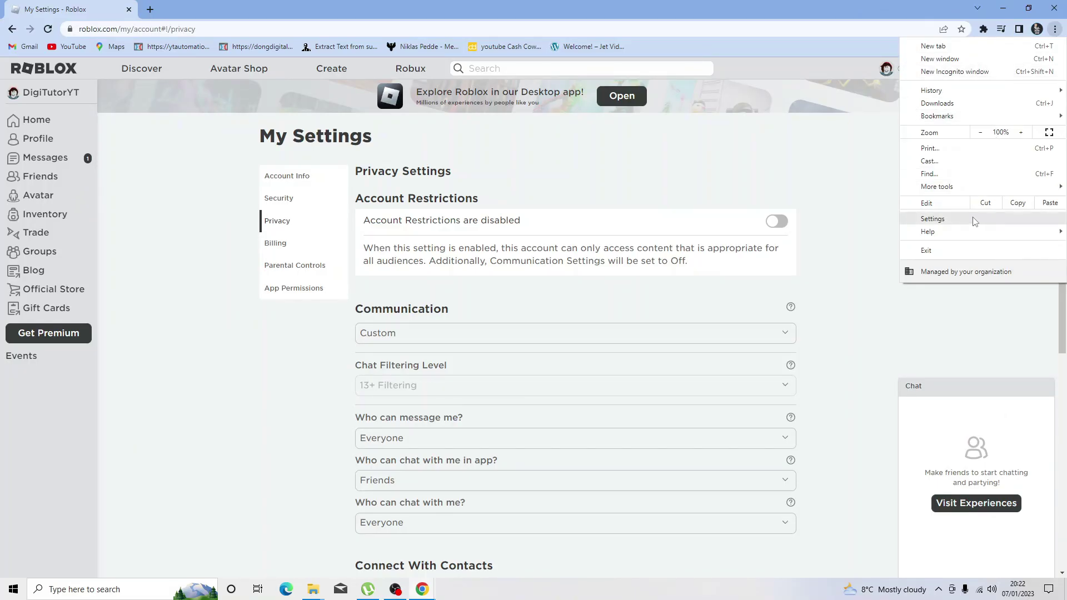
{"action": "left_click", "coordinate": [933, 219]}
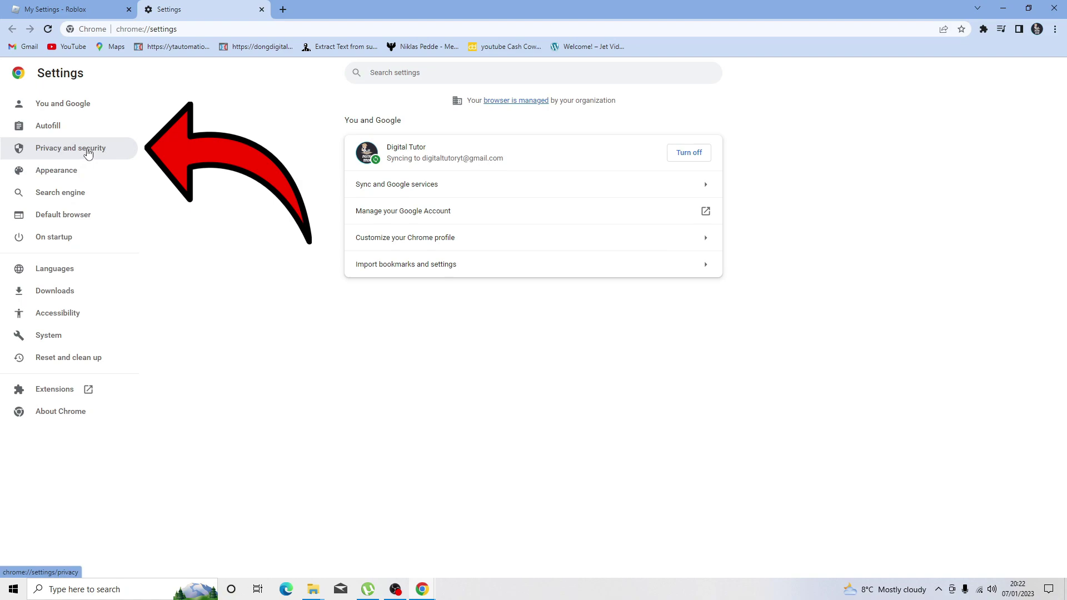
{"action": "left_click", "coordinate": [88, 153]}
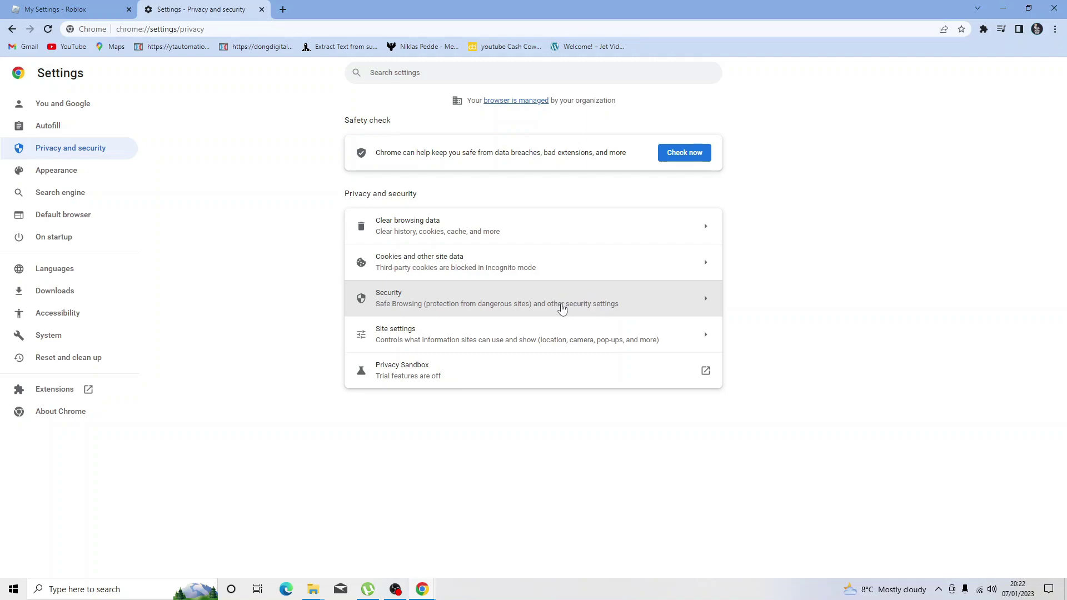
{"action": "left_click", "coordinate": [567, 310]}
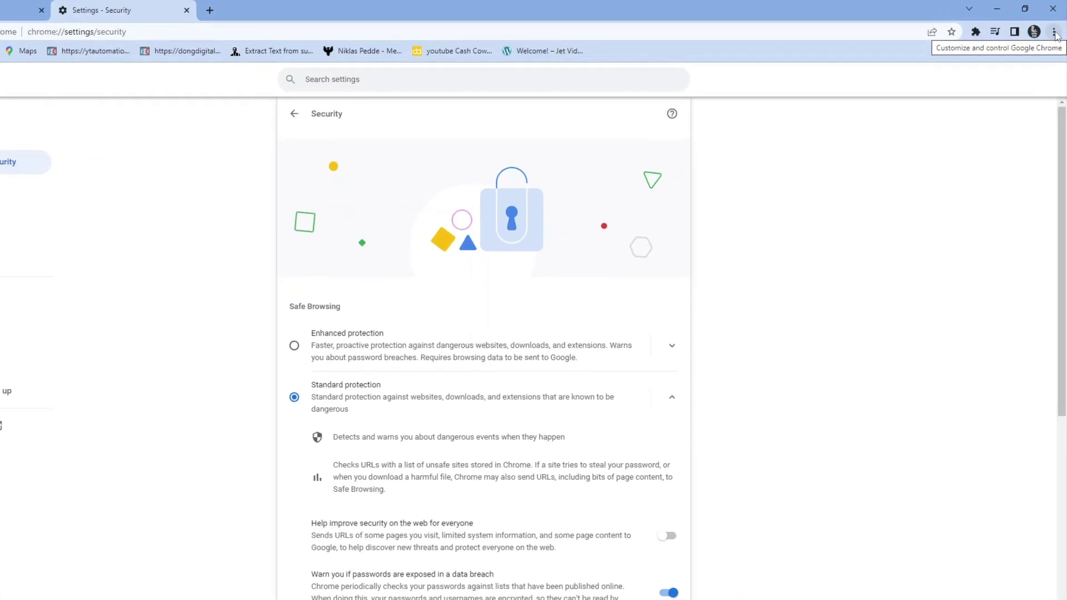
Prepare to clear browsing history, cookies and cached files for the last 7 days, and cancel without clearing the data.
{"action": "left_click", "coordinate": [1054, 34]}
{"action": "mouse_move", "coordinate": [956, 109]}
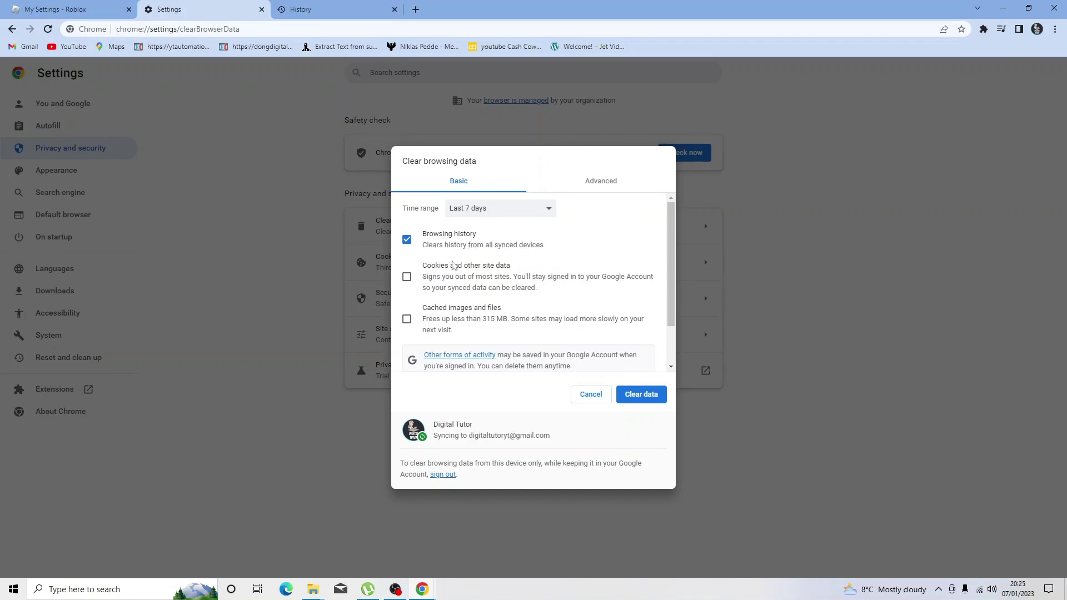
{"action": "left_click", "coordinate": [409, 278]}
{"action": "left_click", "coordinate": [409, 321]}
{"action": "left_click", "coordinate": [414, 243]}
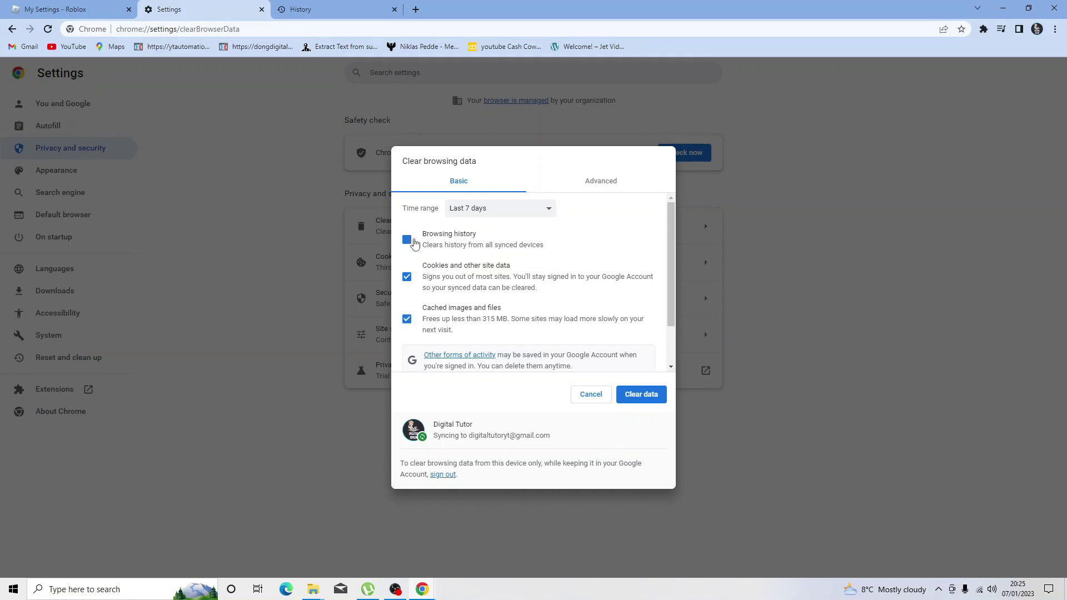
{"action": "left_click", "coordinate": [524, 210]}
{"action": "left_click", "coordinate": [524, 214]}
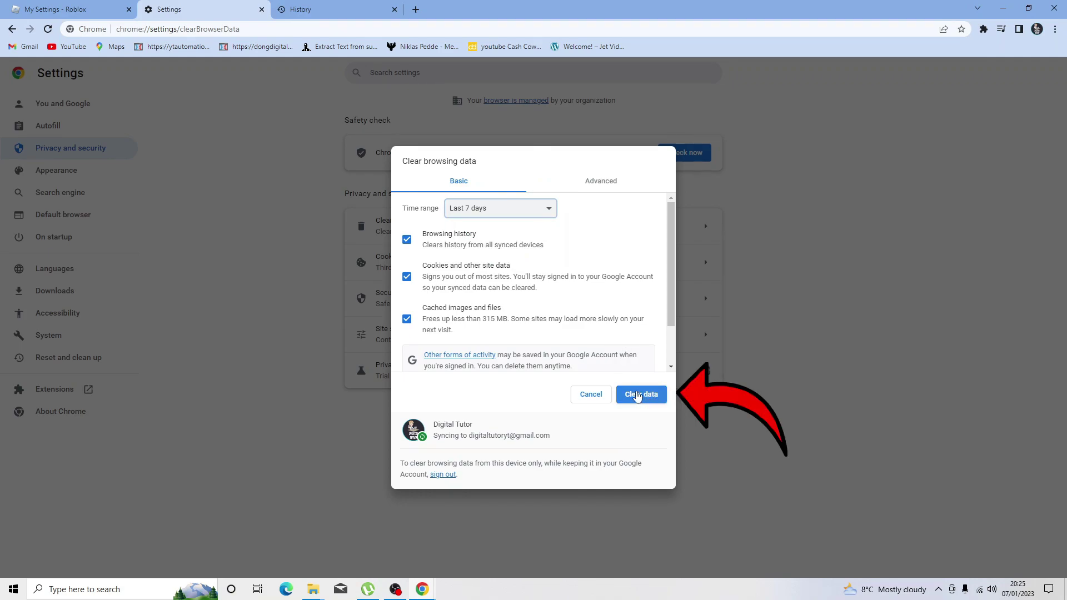
{"action": "left_click", "coordinate": [598, 395]}
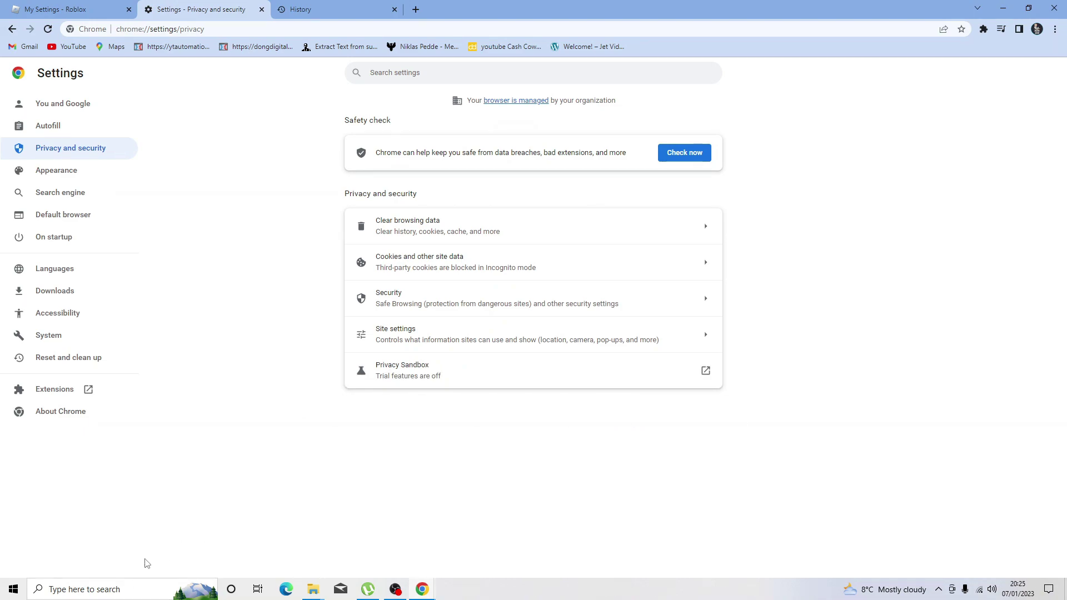
Search Windows for "firewall", open Firewall & network protection and bring up the list of apps allowed through the firewall.
{"action": "left_click", "coordinate": [97, 589]}
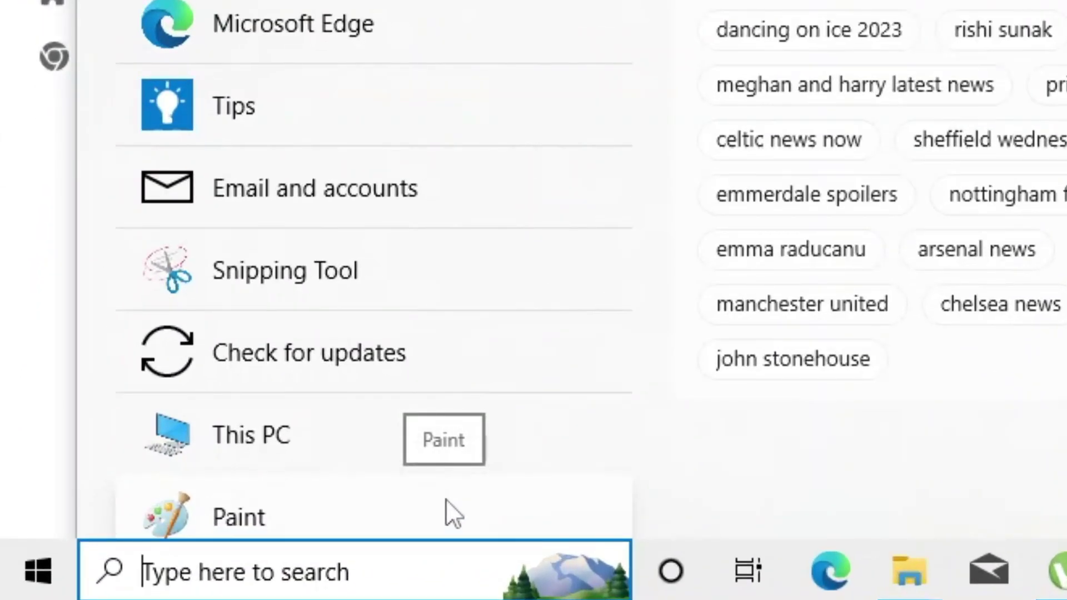
{"action": "type", "text": "firewall"}
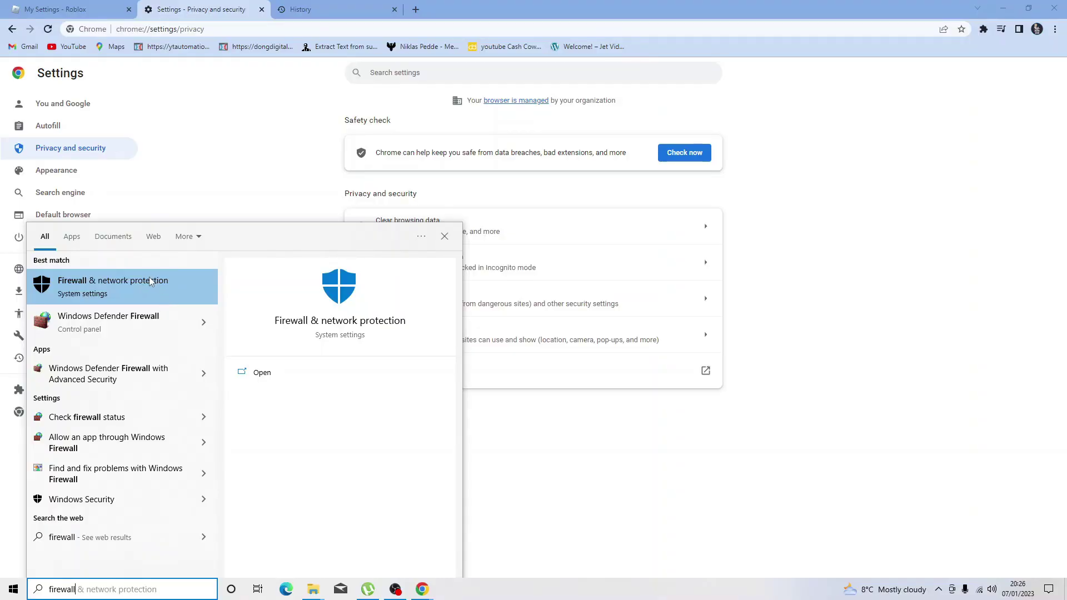
{"action": "left_click", "coordinate": [150, 282]}
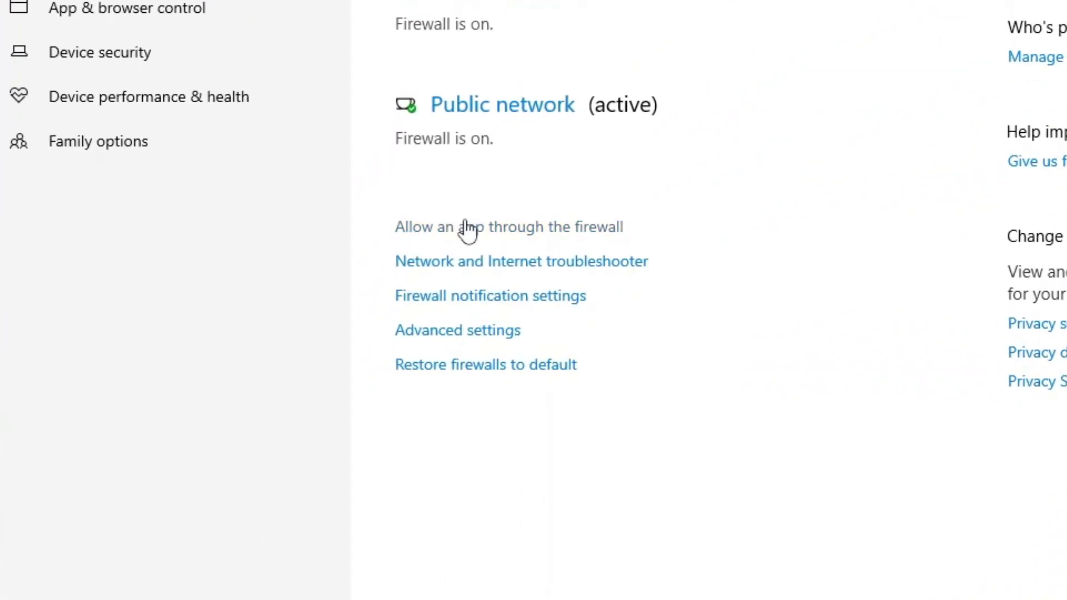
{"action": "left_click", "coordinate": [495, 242]}
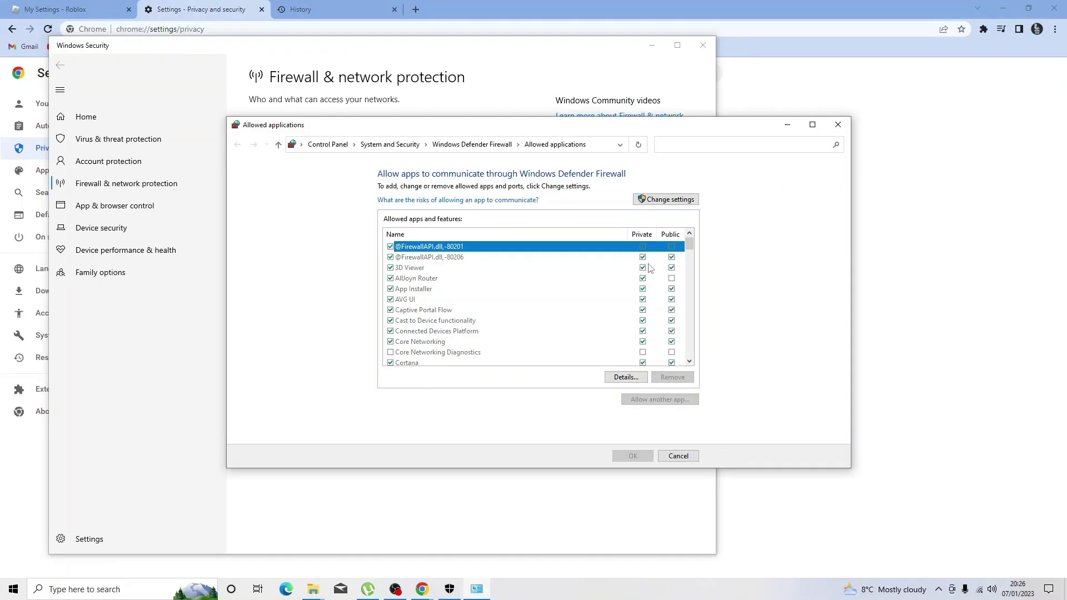
Check Google Chrome's private and public network permissions among the allowed apps, and close the firewall windows without changes.
{"action": "scroll", "coordinate": [660, 281], "scroll_direction": "down", "scroll_amount": 5}
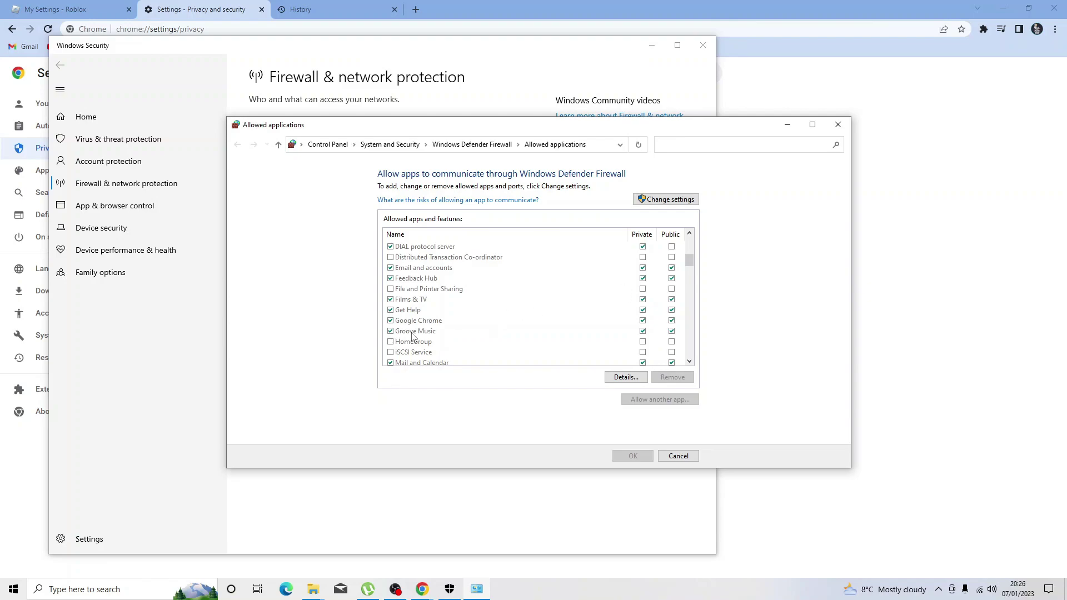
{"action": "left_click", "coordinate": [441, 324]}
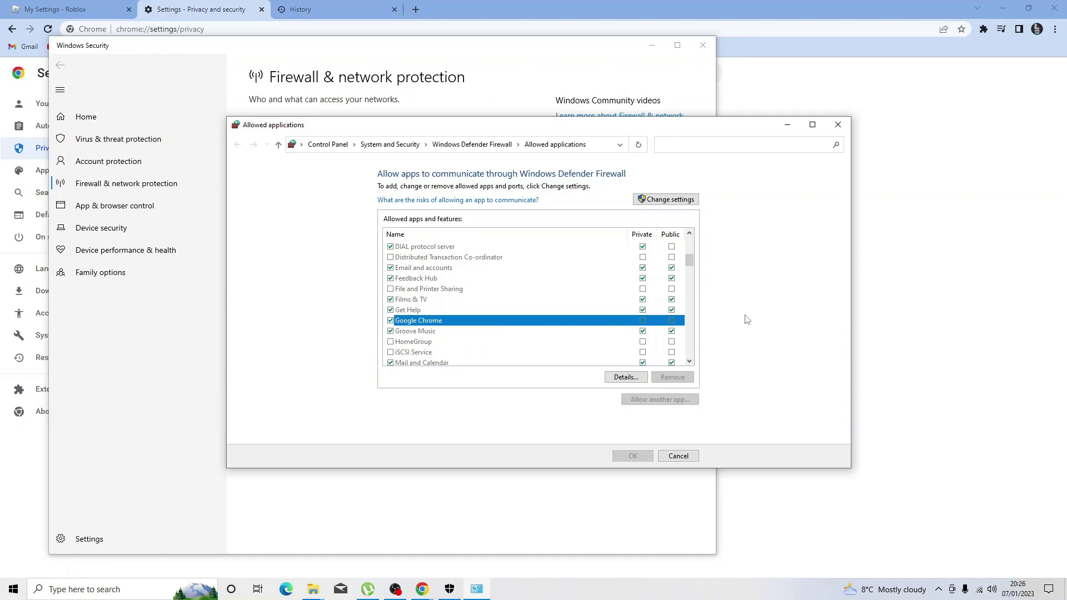
{"action": "left_click", "coordinate": [521, 336]}
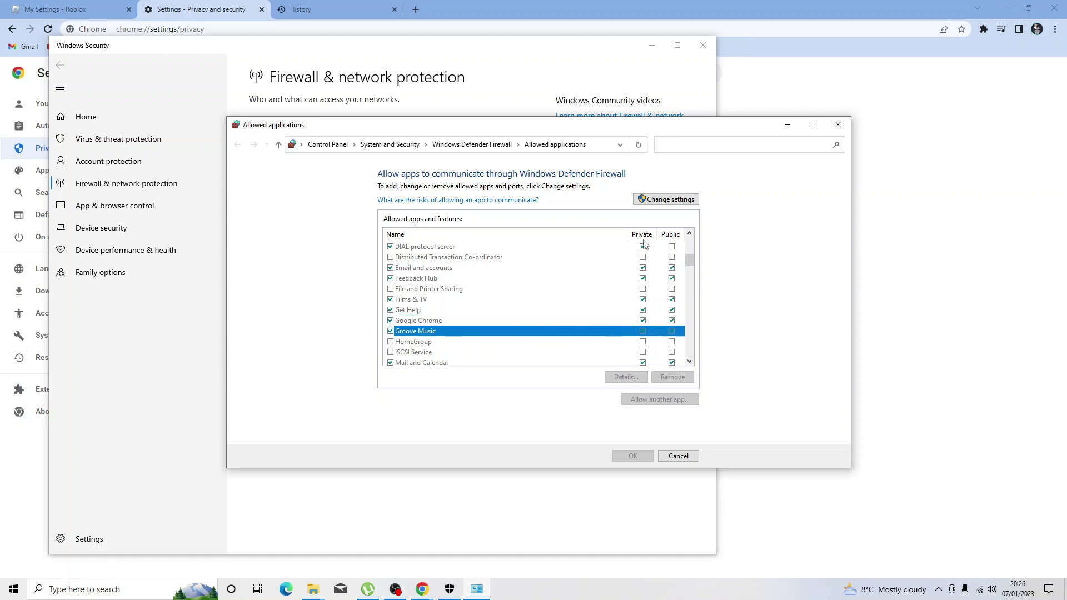
{"action": "mouse_move", "coordinate": [628, 235]}
{"action": "left_mouse_down"}
{"action": "mouse_move", "coordinate": [669, 241]}
{"action": "mouse_move", "coordinate": [608, 239]}
{"action": "left_mouse_up"}
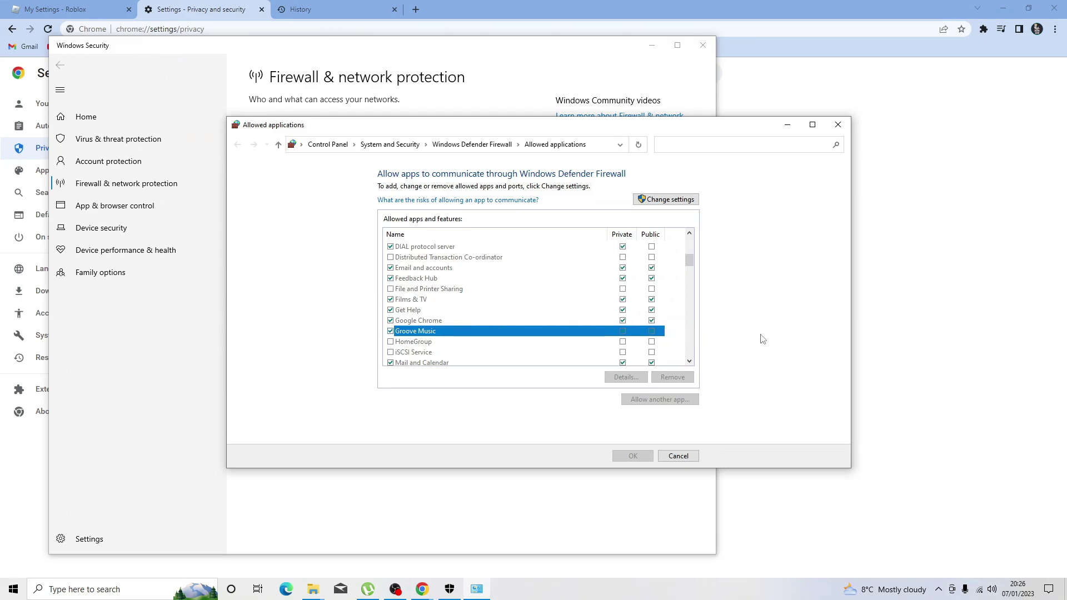
{"action": "left_click", "coordinate": [681, 455]}
{"action": "left_click", "coordinate": [703, 45]}
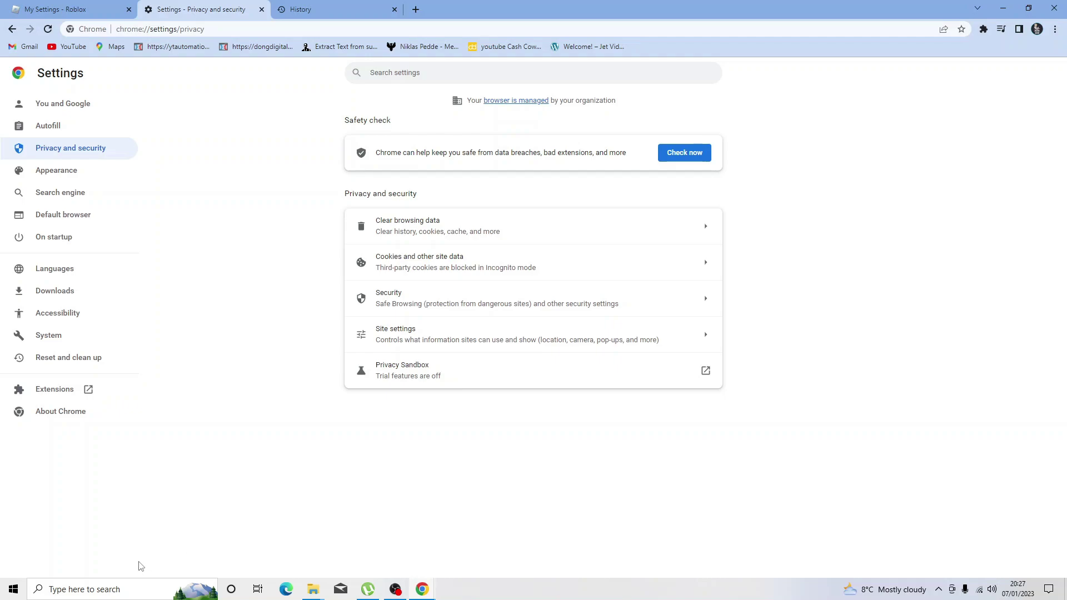
Search Windows for "temporary files" and open the Delete temporary files system settings.
{"action": "left_click", "coordinate": [99, 590]}
{"action": "type", "text": "temporar"}
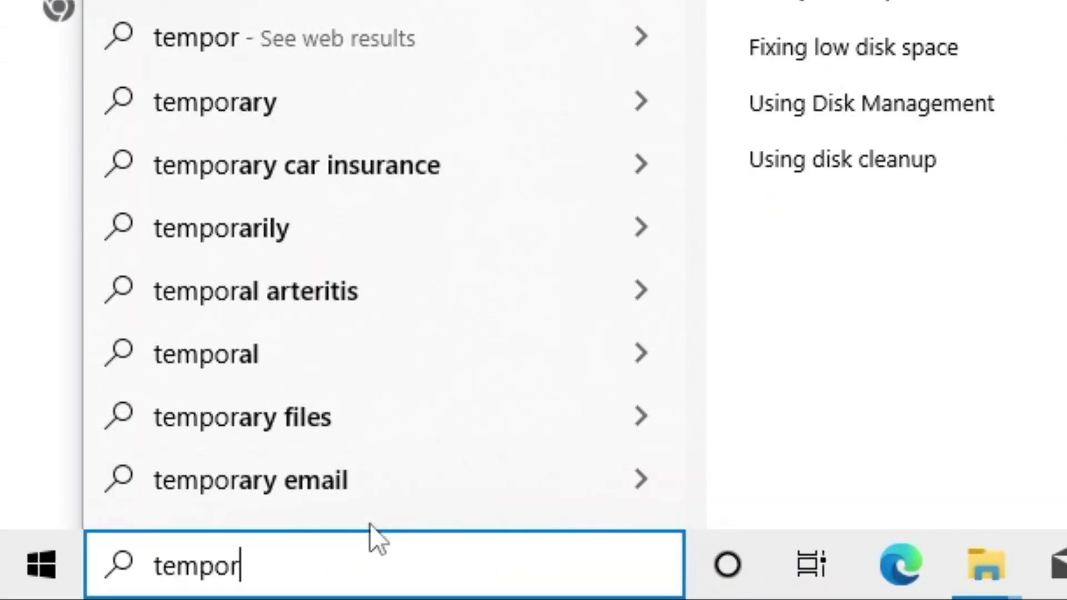
{"action": "type", "text": "y files"}
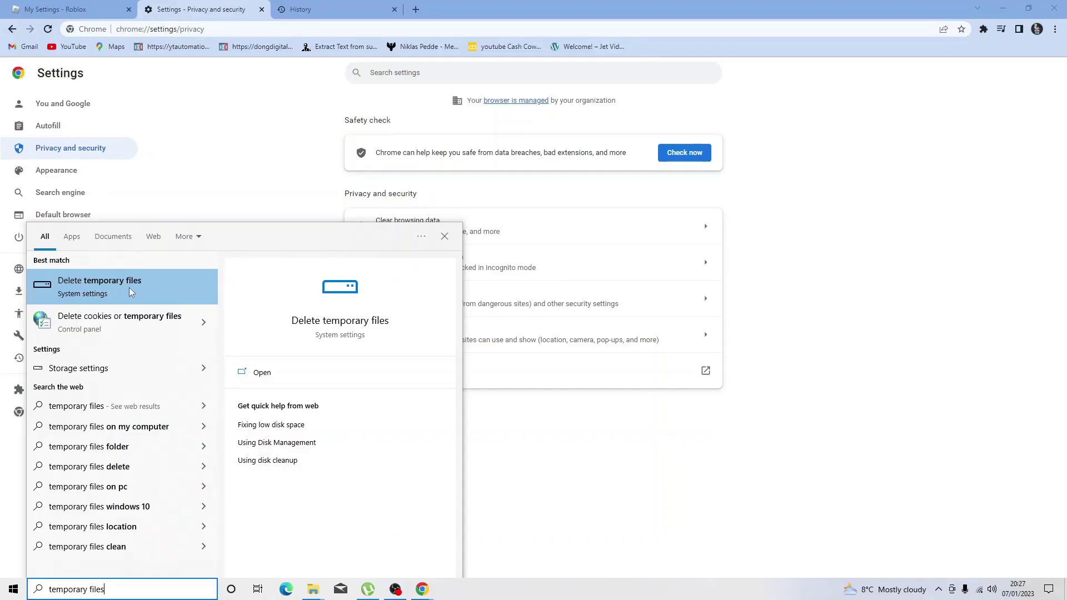
{"action": "left_click", "coordinate": [129, 288]}
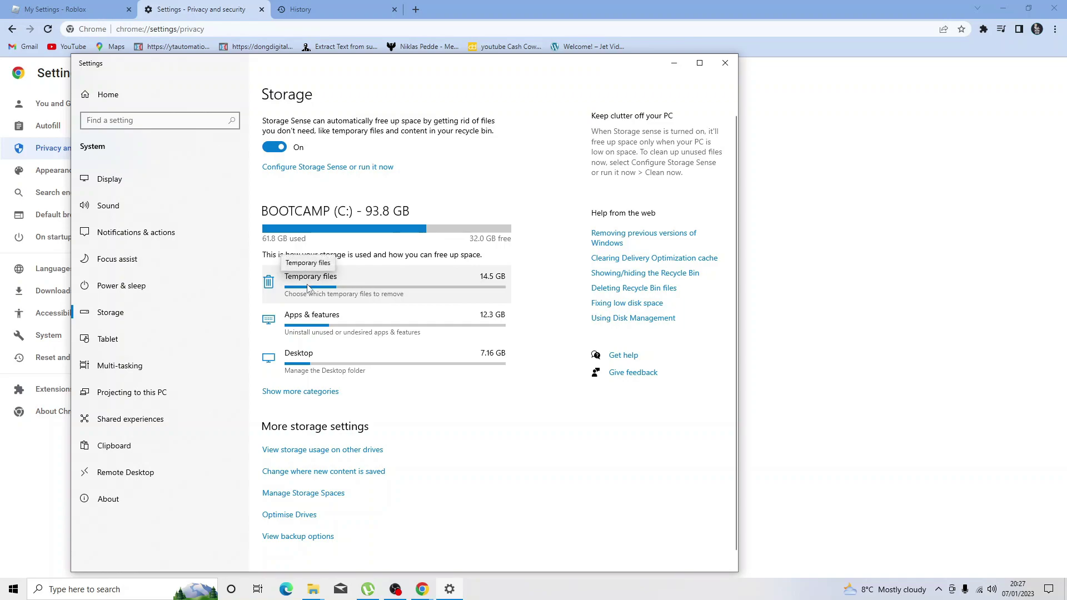
Open the Temporary files list for the C: drive, remove the preselected files and close the settings window.
{"action": "left_click", "coordinate": [305, 285]}
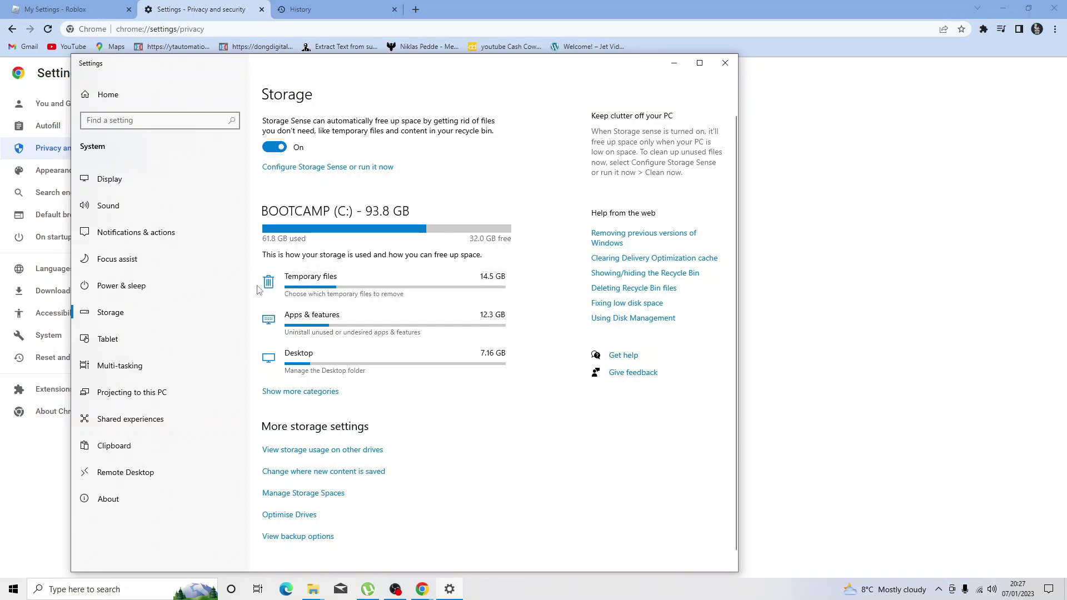
{"action": "left_click", "coordinate": [309, 278]}
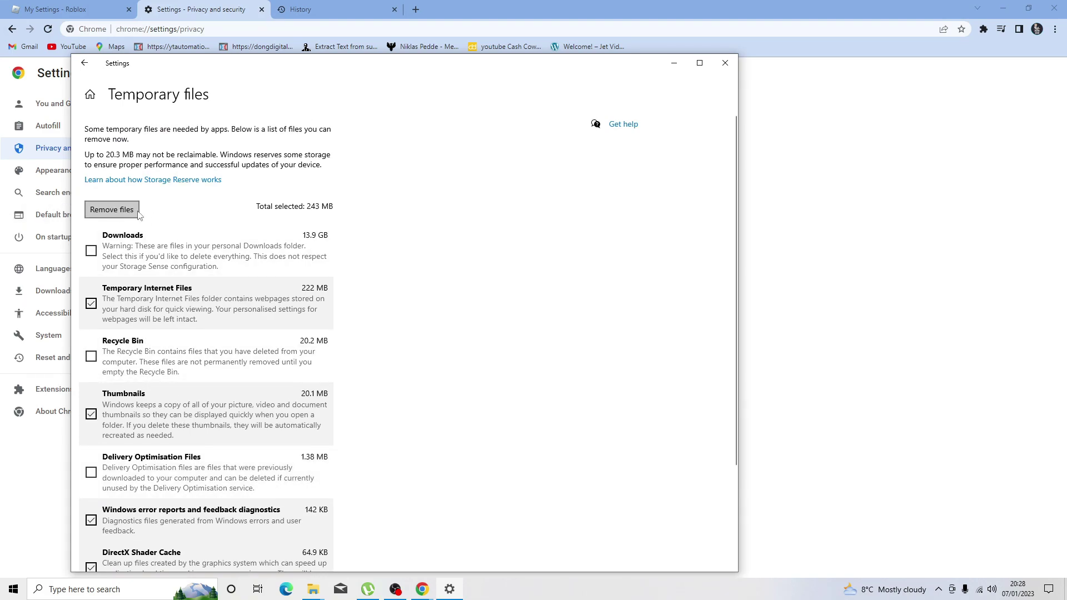
{"action": "left_click", "coordinate": [112, 217]}
{"action": "left_click", "coordinate": [733, 68]}
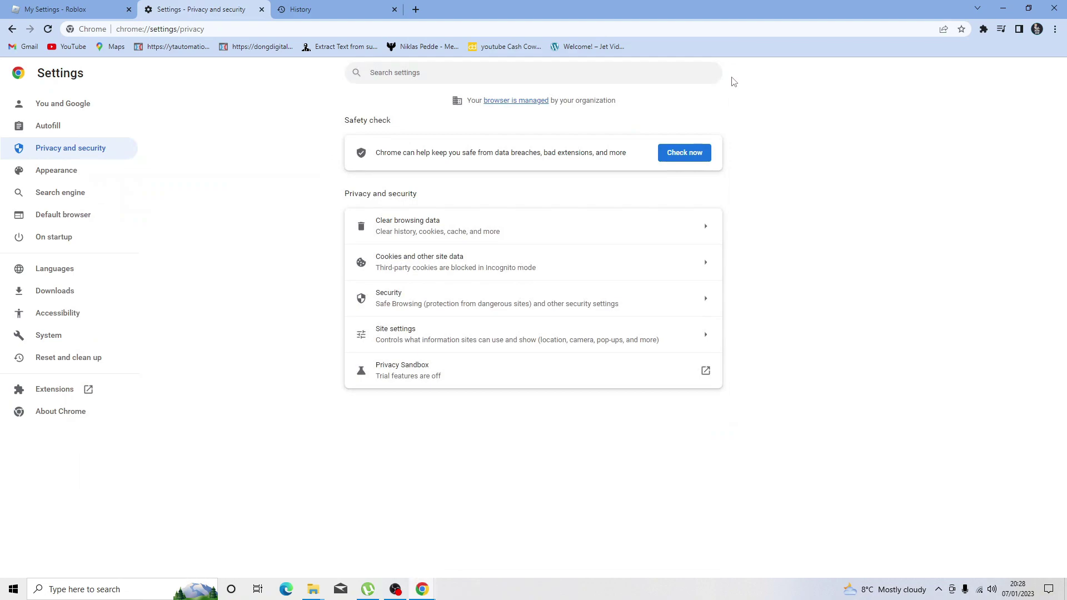